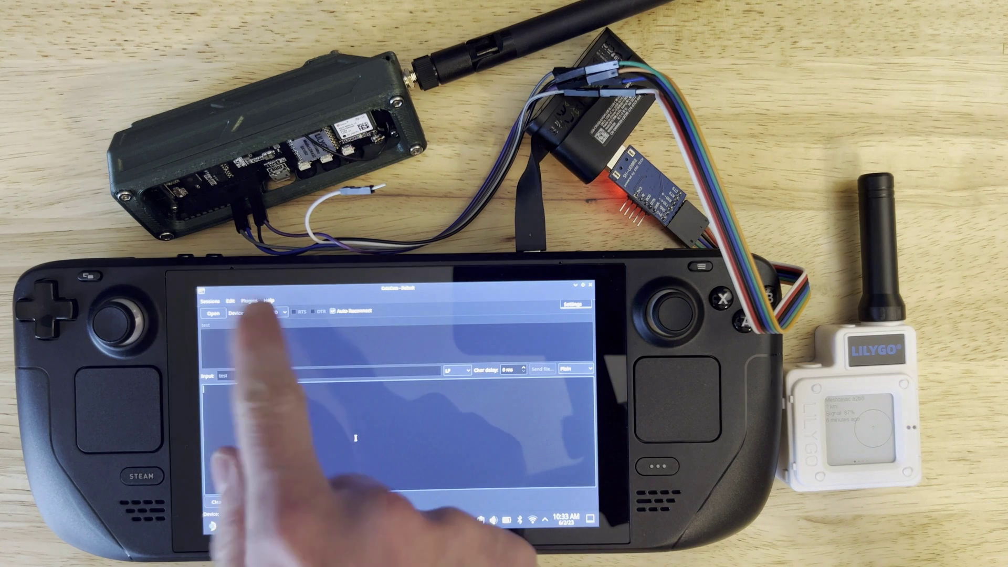
- Select /dev/ttyUSB0, set the baud rate to 115200 in Settings, and open the connection
{"action": "left_click", "coordinate": [268, 312]}
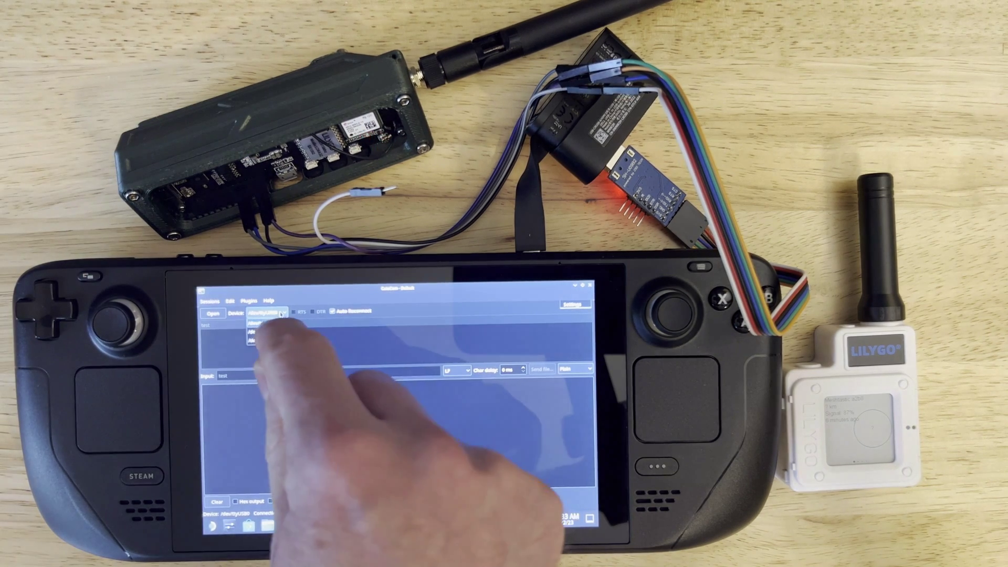
{"action": "left_click", "coordinate": [268, 324]}
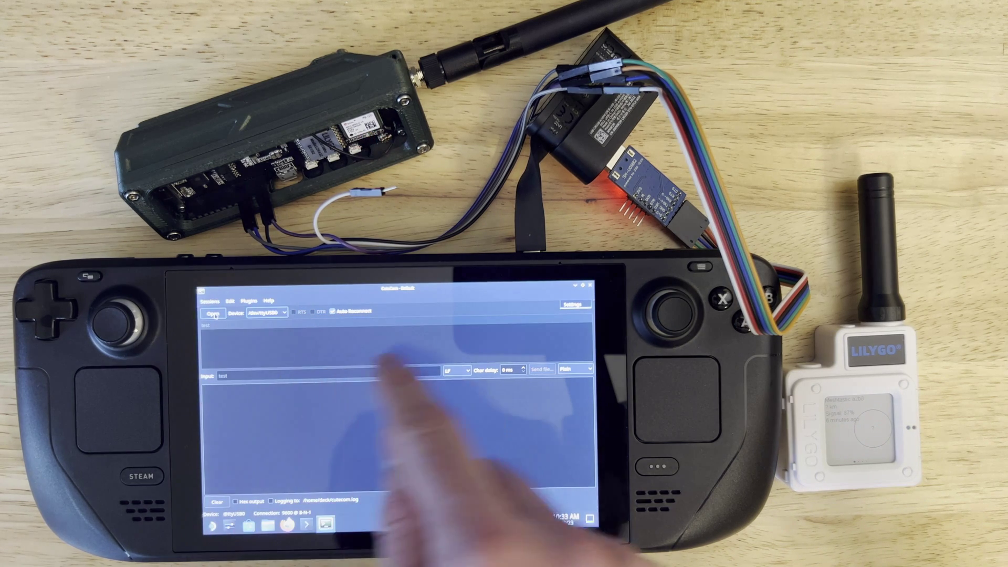
{"action": "left_click", "coordinate": [575, 304]}
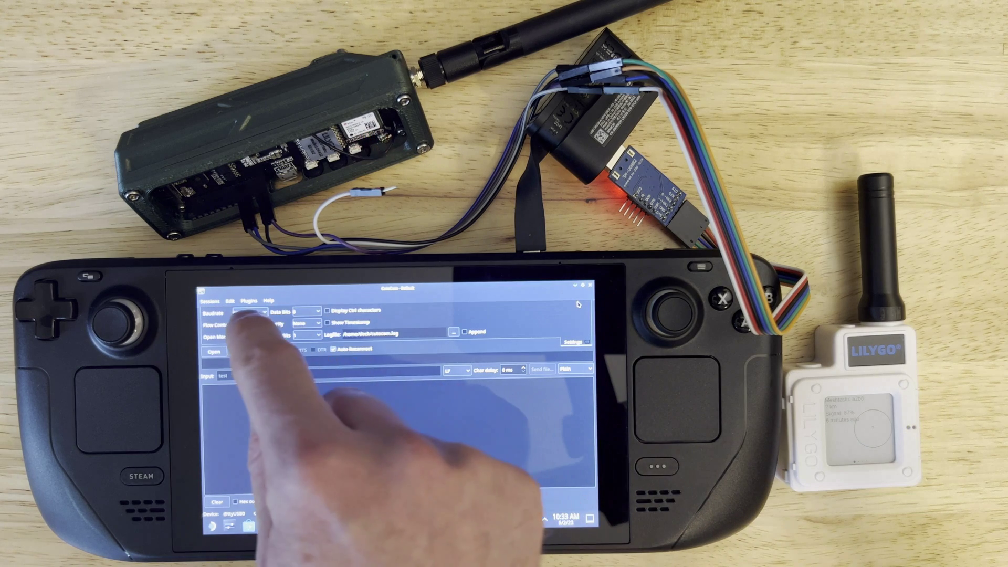
{"action": "left_click", "coordinate": [245, 312]}
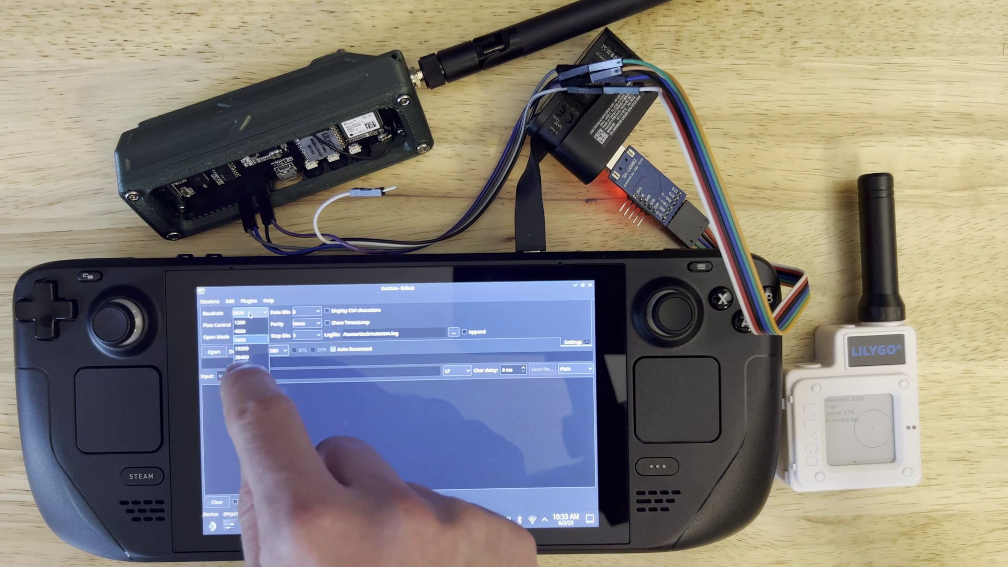
{"action": "left_click", "coordinate": [241, 367]}
{"action": "type", "text": "test"}
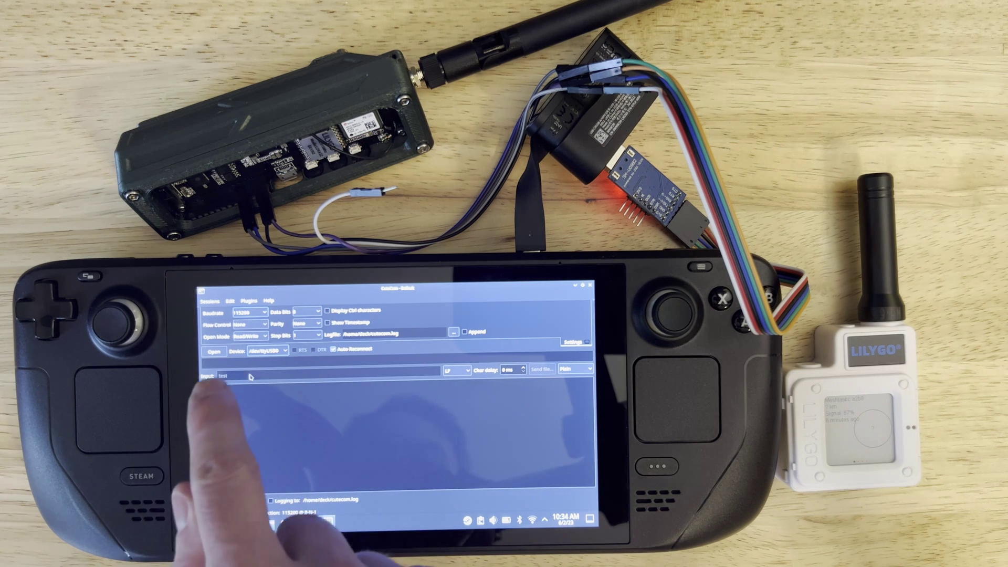
{"action": "left_click", "coordinate": [212, 350]}
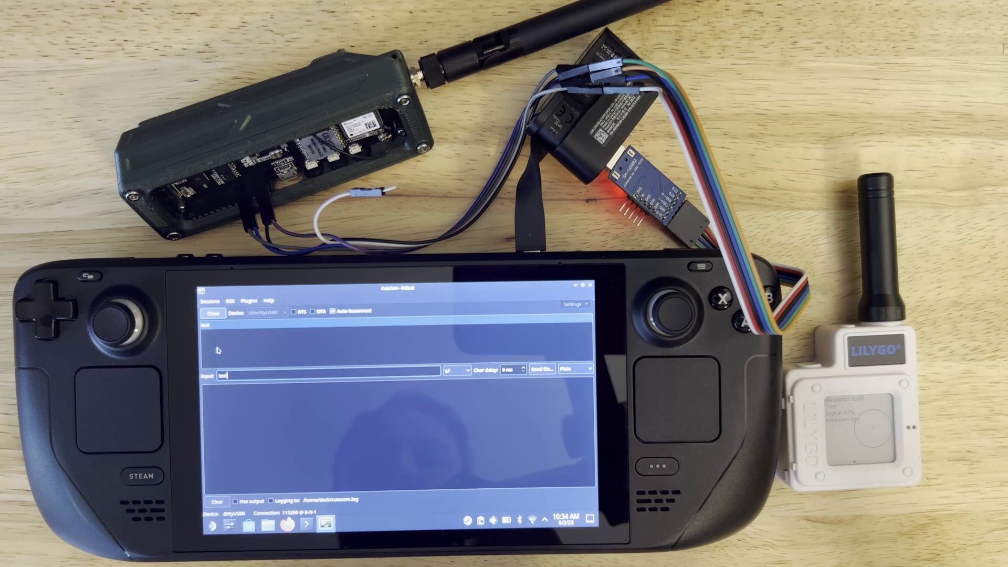
- Place the caret at the end of the Input text, bring up the on-screen keyboard, and send the line
{"action": "left_click", "coordinate": [307, 371]}
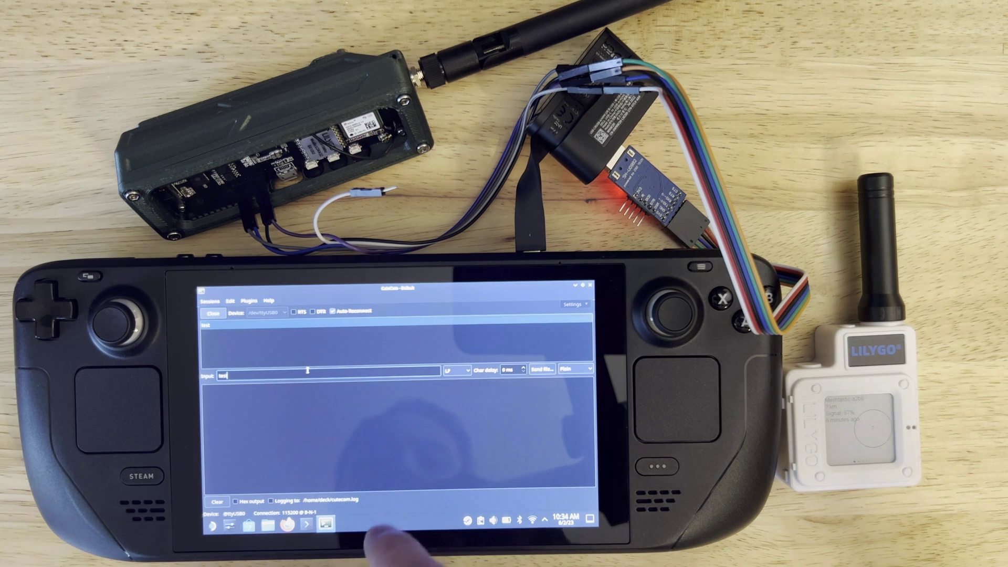
{"action": "left_click", "coordinate": [339, 370]}
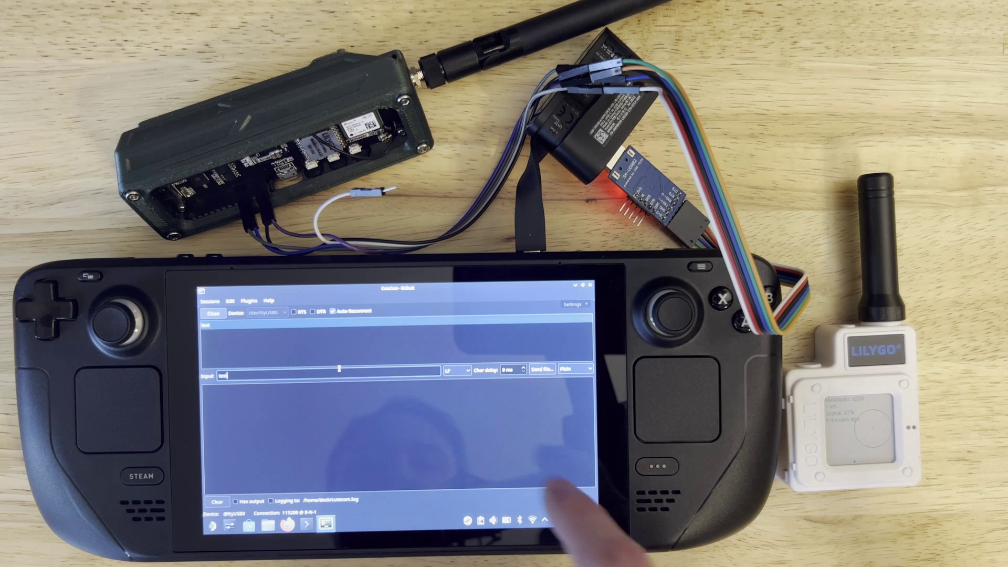
{"action": "left_click", "coordinate": [380, 370]}
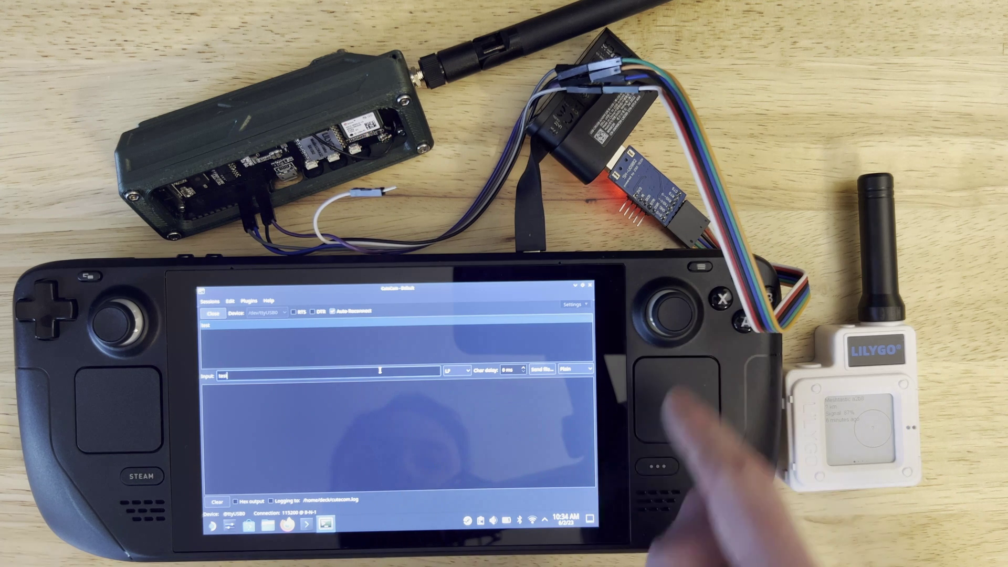
{"action": "key", "text": "super+x"}
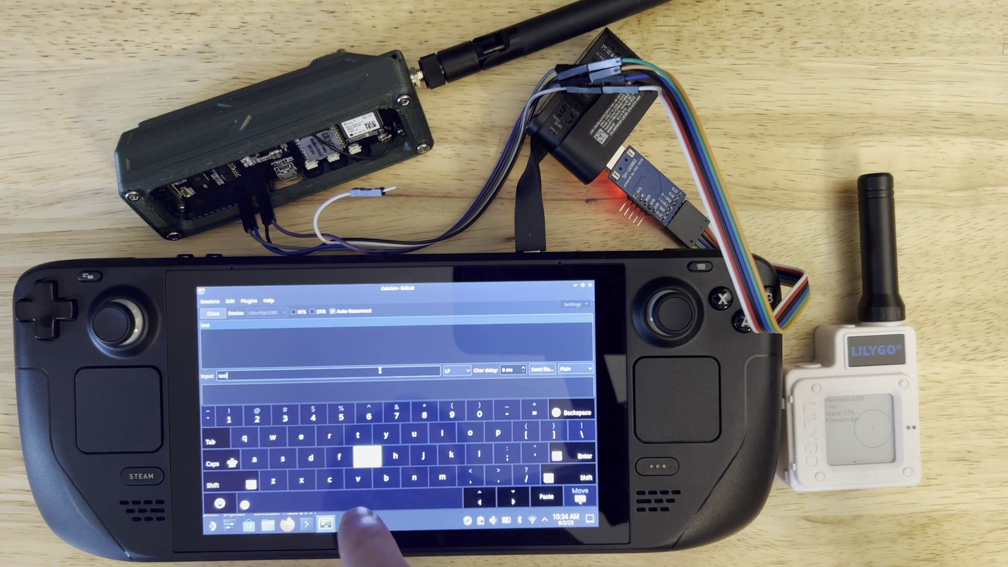
{"action": "type", "text": "thre"}
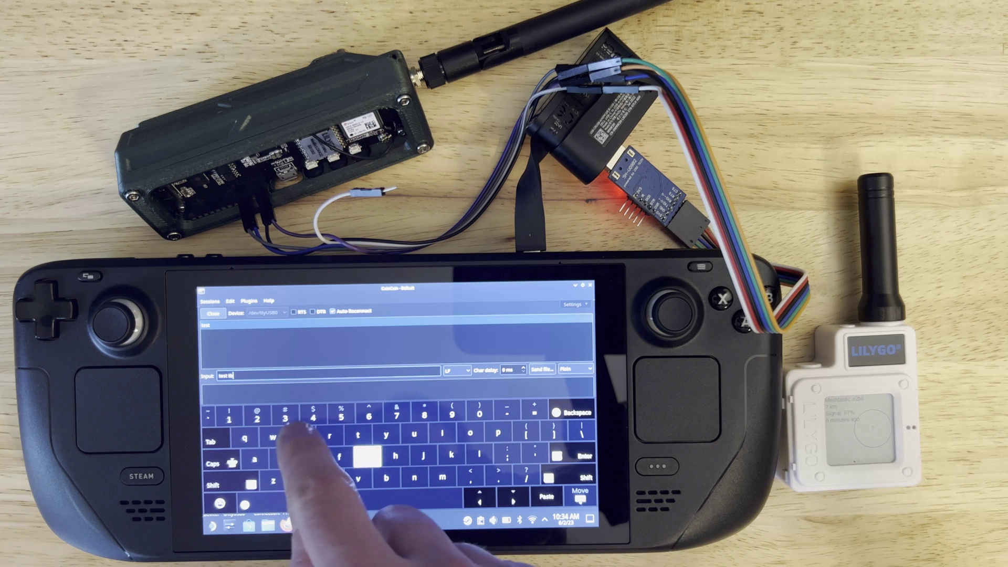
{"action": "type", "text": "am"}
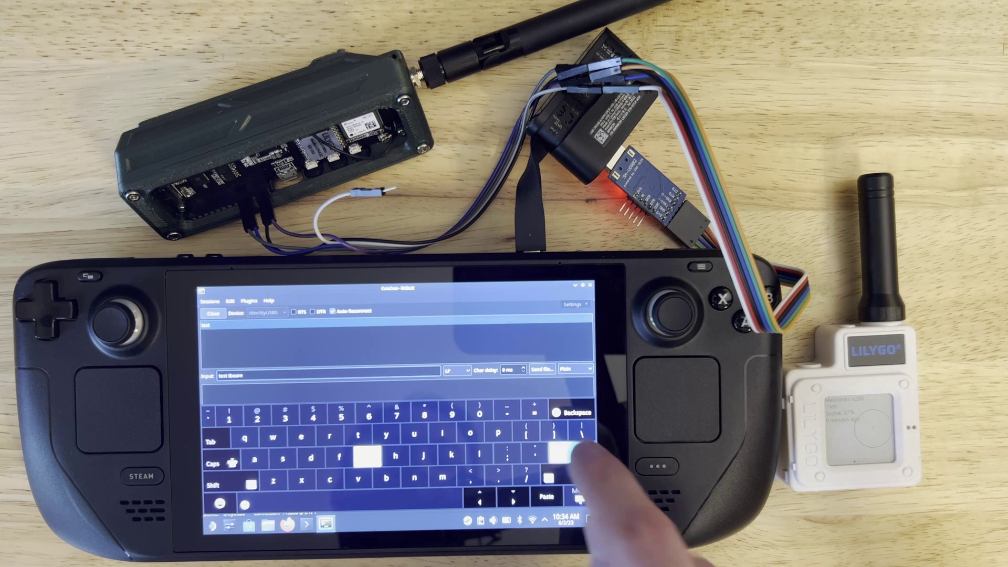
{"action": "key", "text": "Return"}
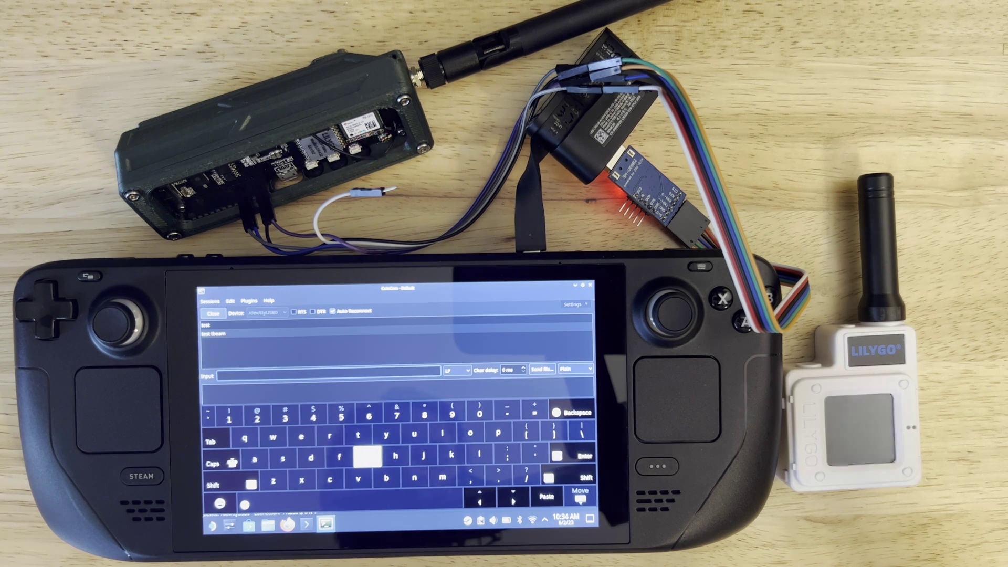
{"action": "left_click", "coordinate": [580, 495]}
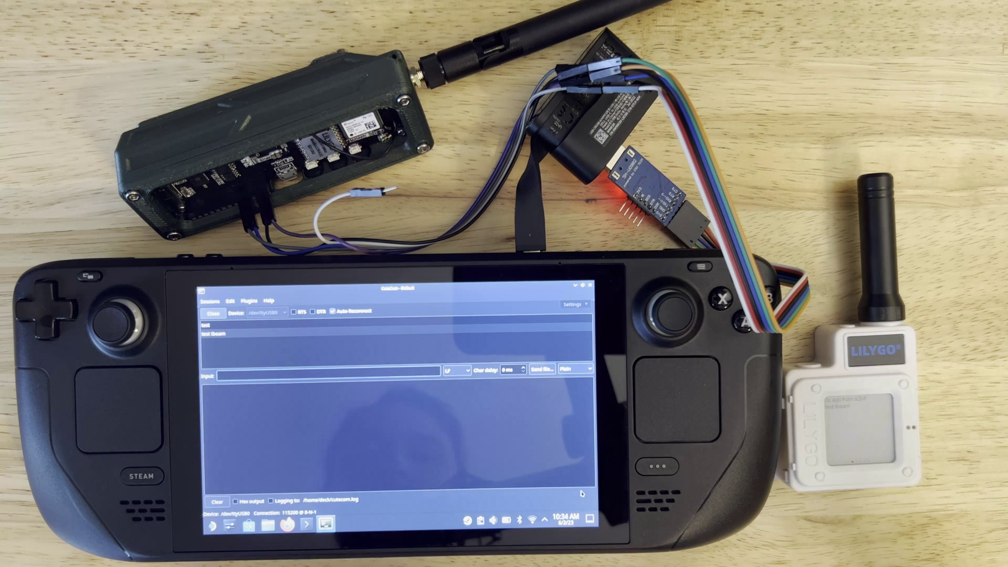